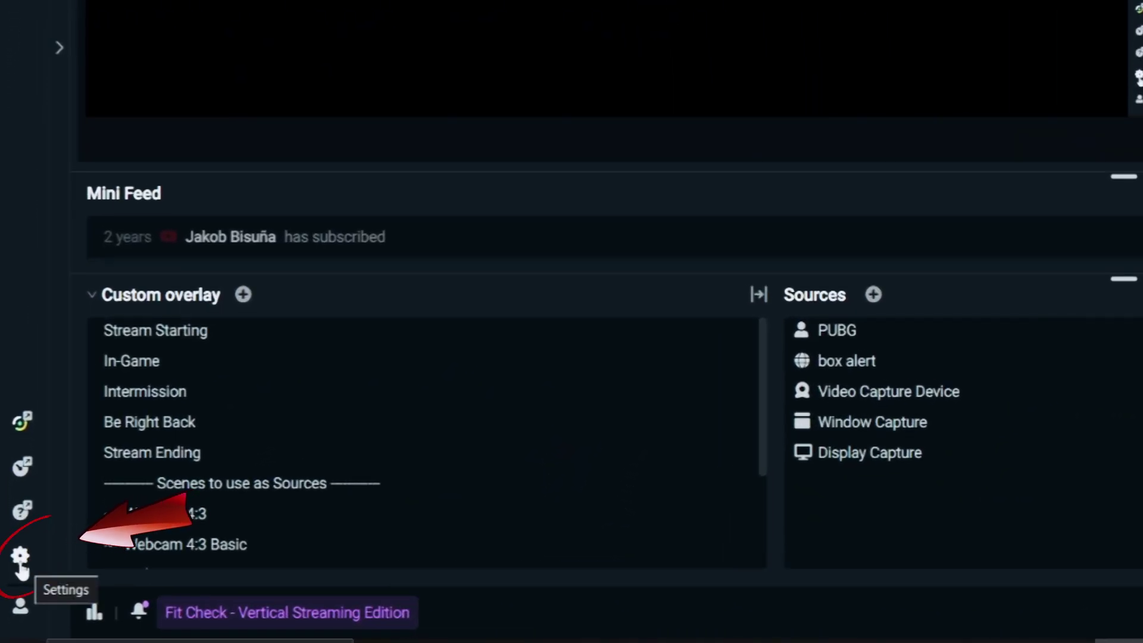
- Make the Video Capture Device webcam source visible in the Streamlabs Desktop scene
{"action": "left_click", "coordinate": [20, 563]}
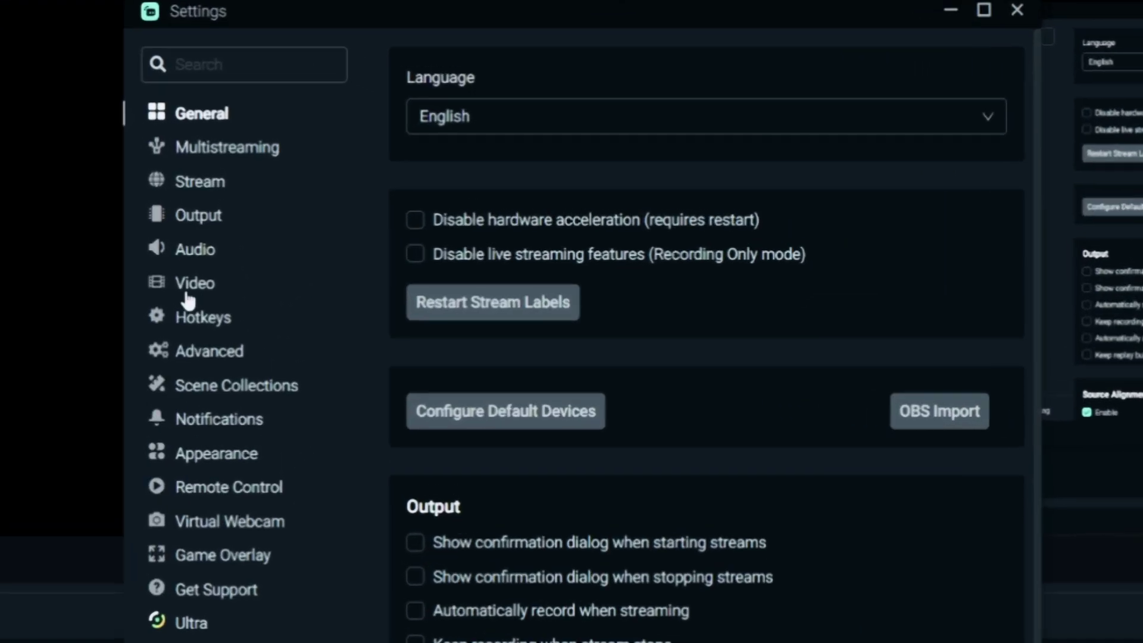
{"action": "left_click", "coordinate": [190, 287]}
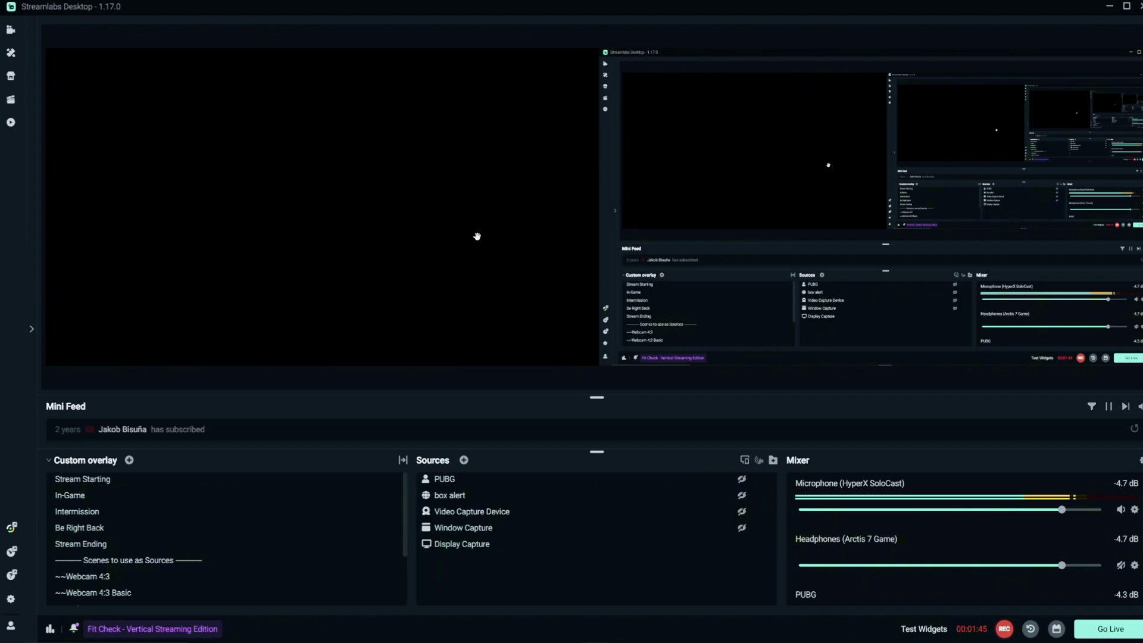
{"action": "left_click", "coordinate": [627, 512]}
{"action": "left_click", "coordinate": [742, 511]}
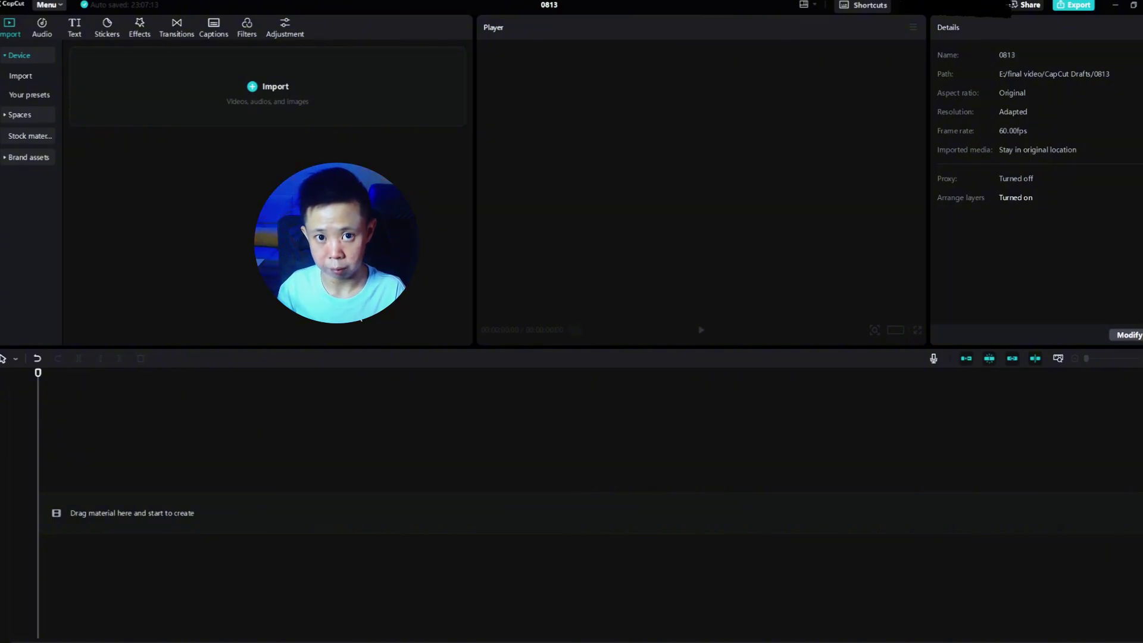
- Import 2024-07-30_15-18-01.mp4 into the CapCut project's media library
{"action": "left_click", "coordinate": [267, 86]}
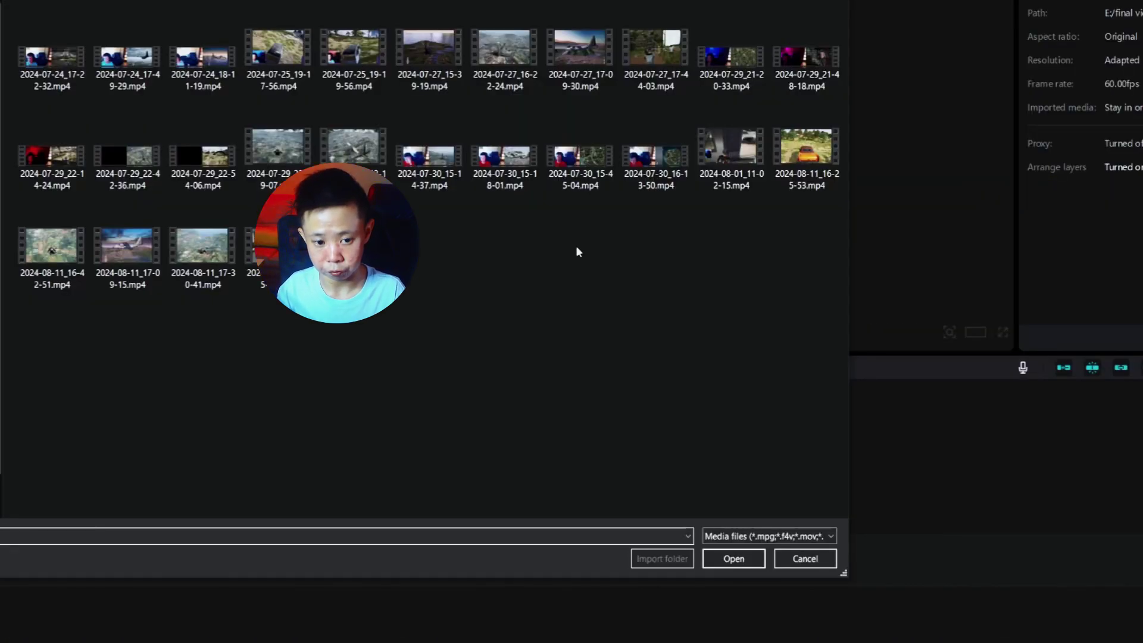
{"action": "left_click", "coordinate": [505, 156]}
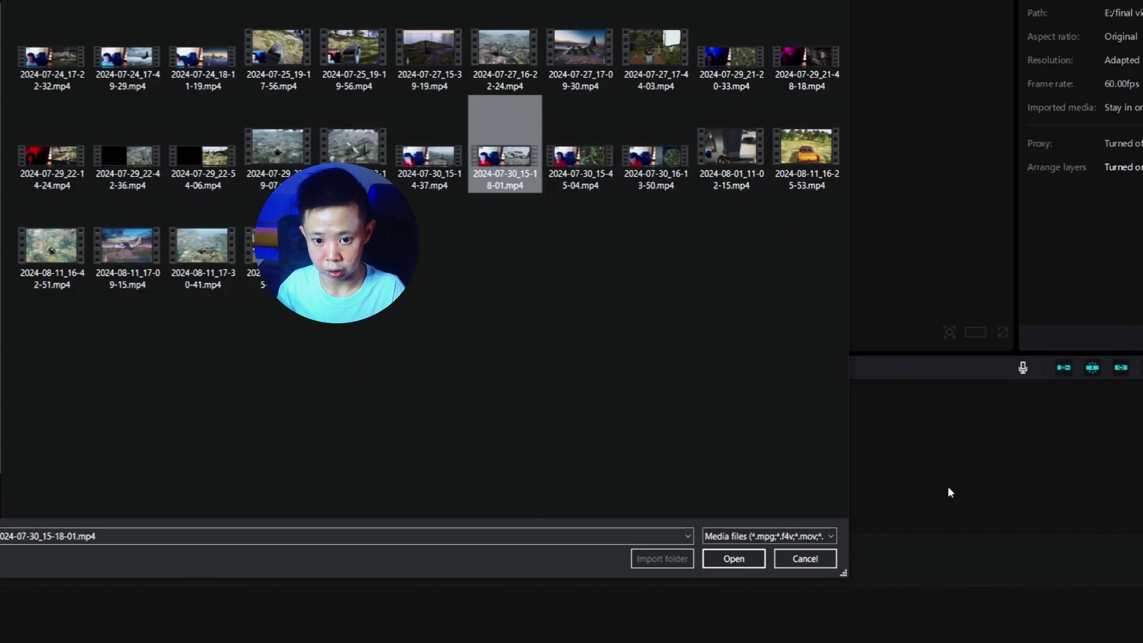
{"action": "left_click", "coordinate": [732, 555]}
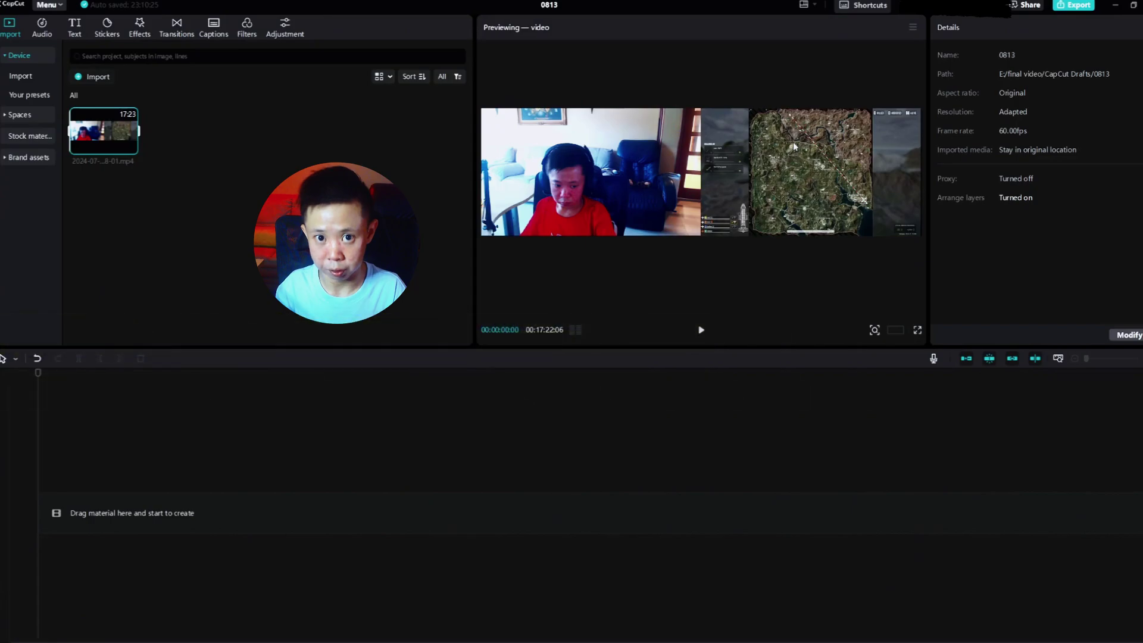
- Place the recording on the timeline and stack a copied duplicate on a track above
{"action": "left_click_drag", "start_coordinate": [103, 131], "coordinate": [113, 512]}
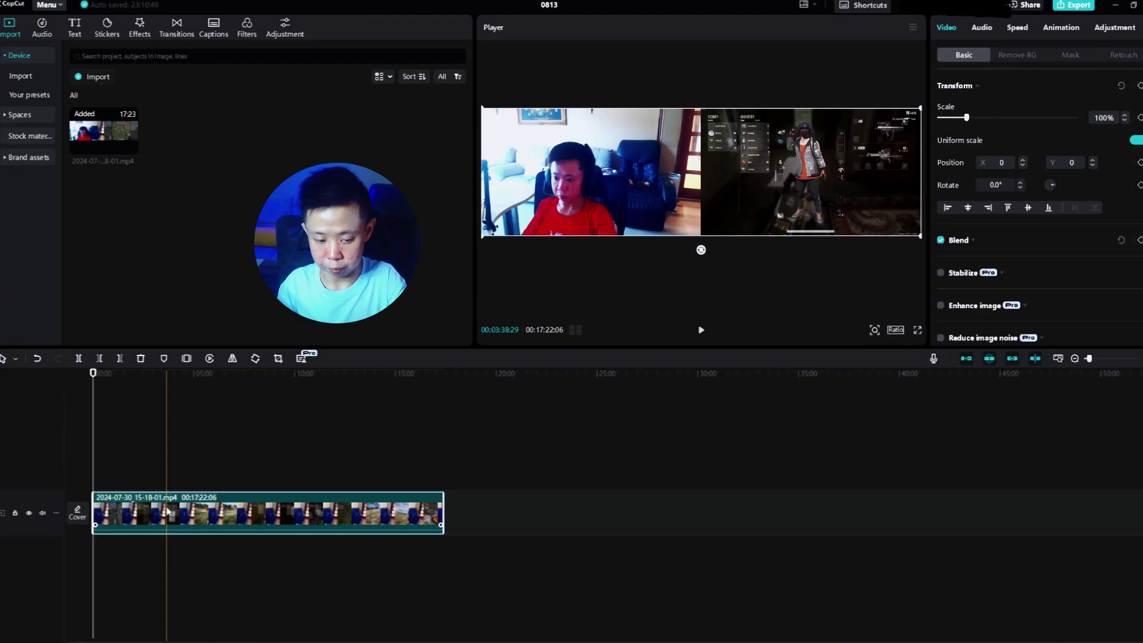
{"action": "key", "text": "ctrl+c"}
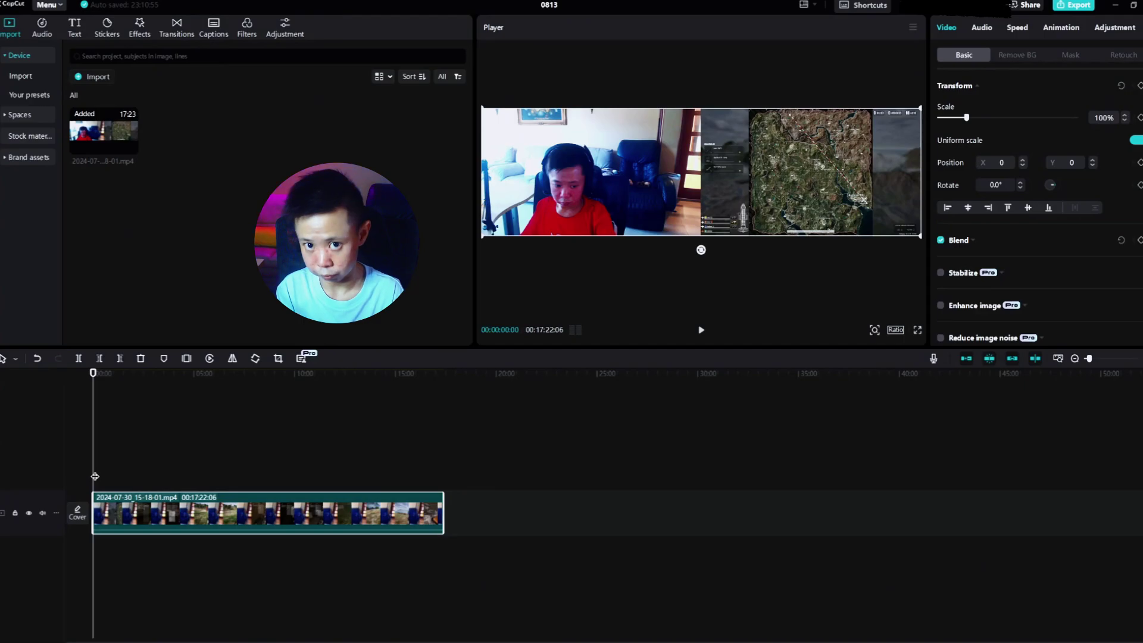
{"action": "left_click_drag", "start_coordinate": [94, 476], "coordinate": [95, 476]}
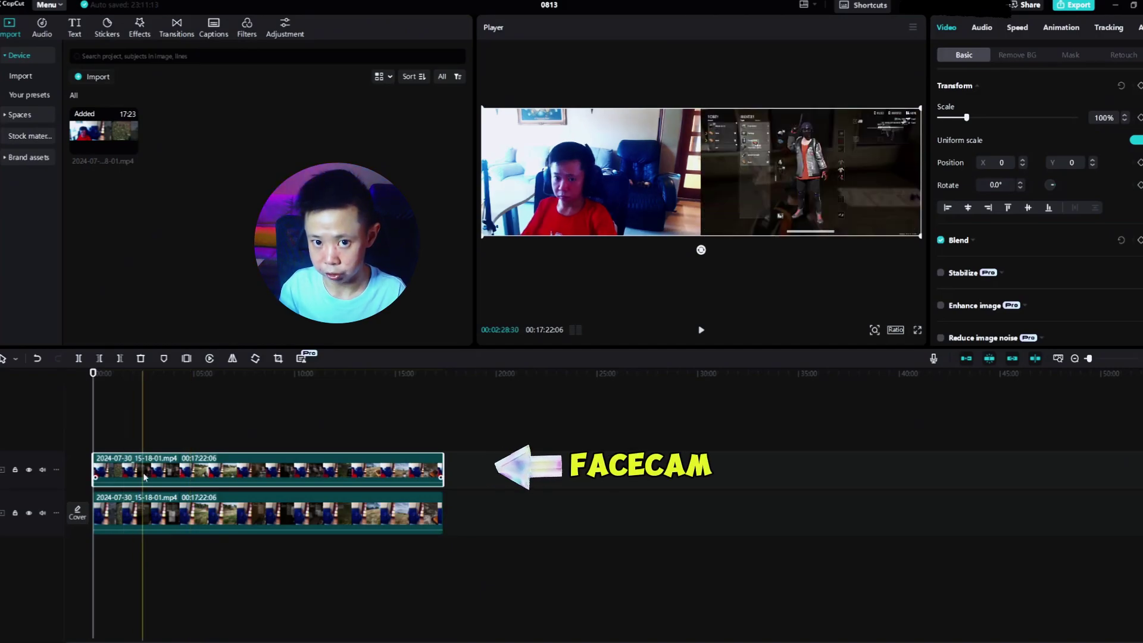
- Crop the top clip down to the webcam and set the project ratio to 16:9
{"action": "right_click", "coordinate": [143, 520]}
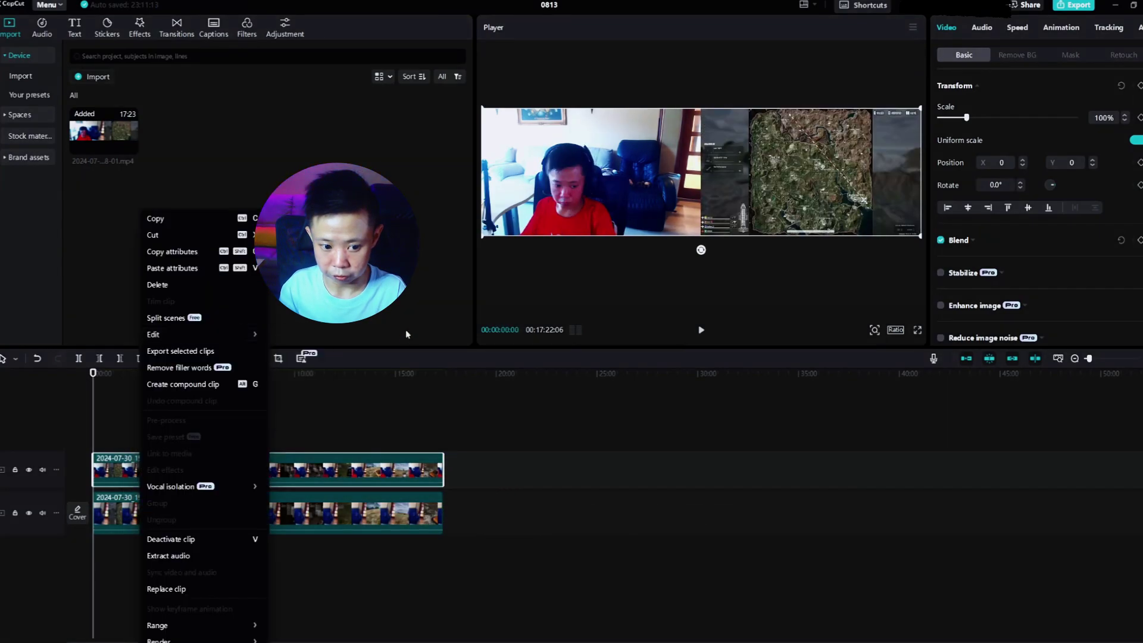
{"action": "left_click", "coordinate": [223, 334]}
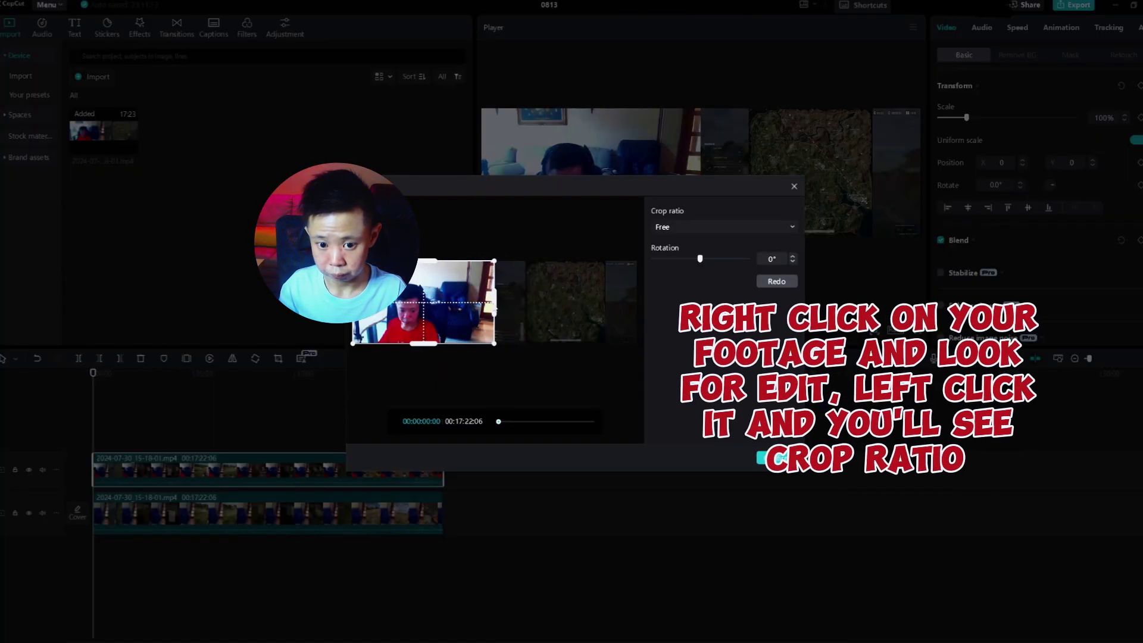
{"action": "left_click", "coordinate": [773, 460]}
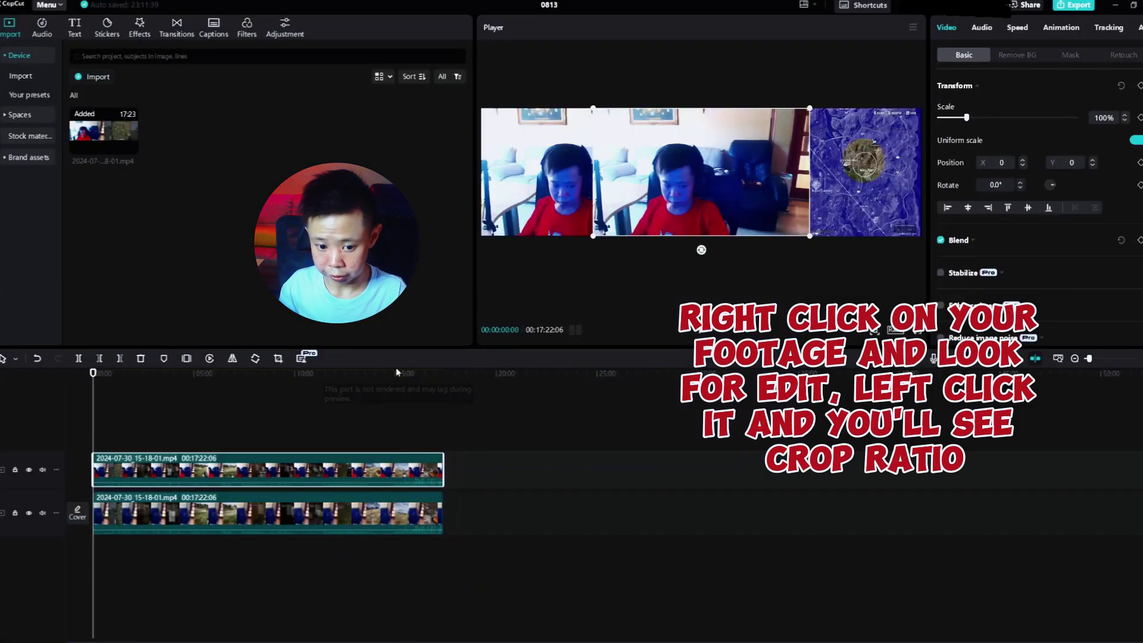
{"action": "mouse_move", "coordinate": [677, 153]}
{"action": "left_mouse_down"}
{"action": "mouse_move", "coordinate": [654, 145]}
{"action": "mouse_move", "coordinate": [656, 158]}
{"action": "left_mouse_up"}
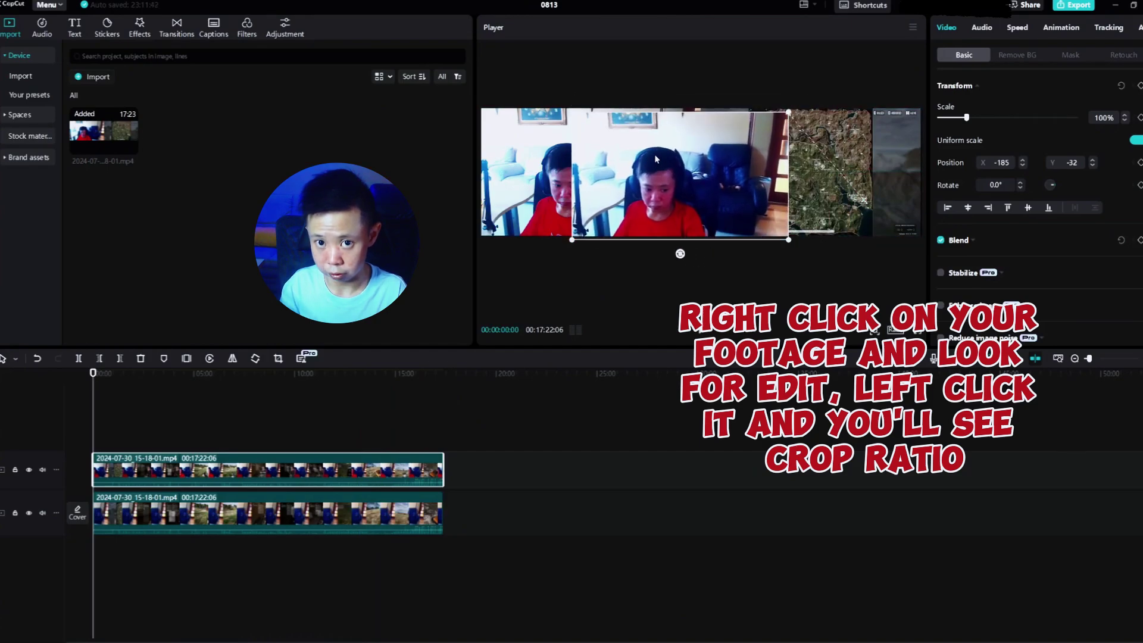
{"action": "left_click", "coordinate": [896, 330]}
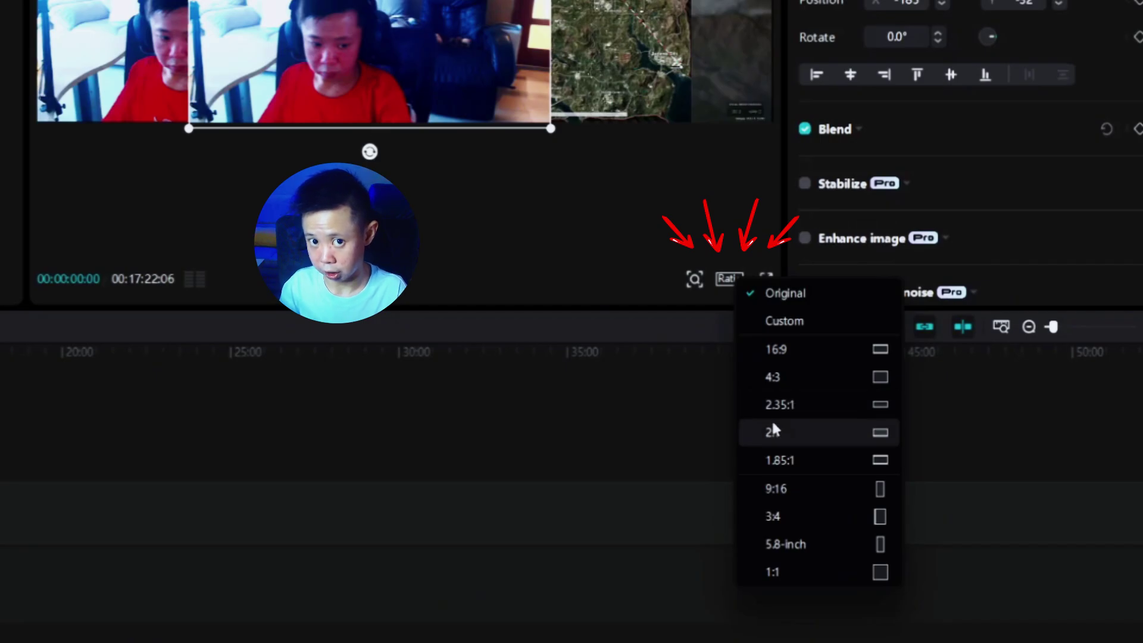
{"action": "left_click", "coordinate": [833, 348]}
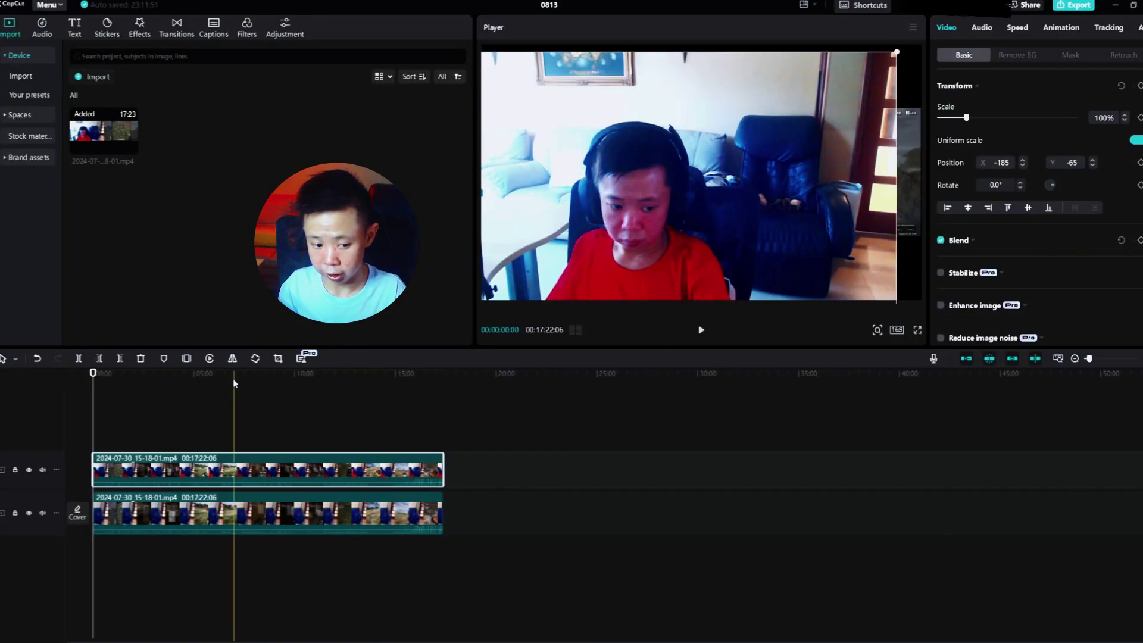
- Shrink the webcam layer to 48% near the upper right at position 407, 100, keeping 16:9
{"action": "left_click", "coordinate": [151, 417]}
{"action": "left_click_drag", "start_coordinate": [624, 247], "coordinate": [653, 248]}
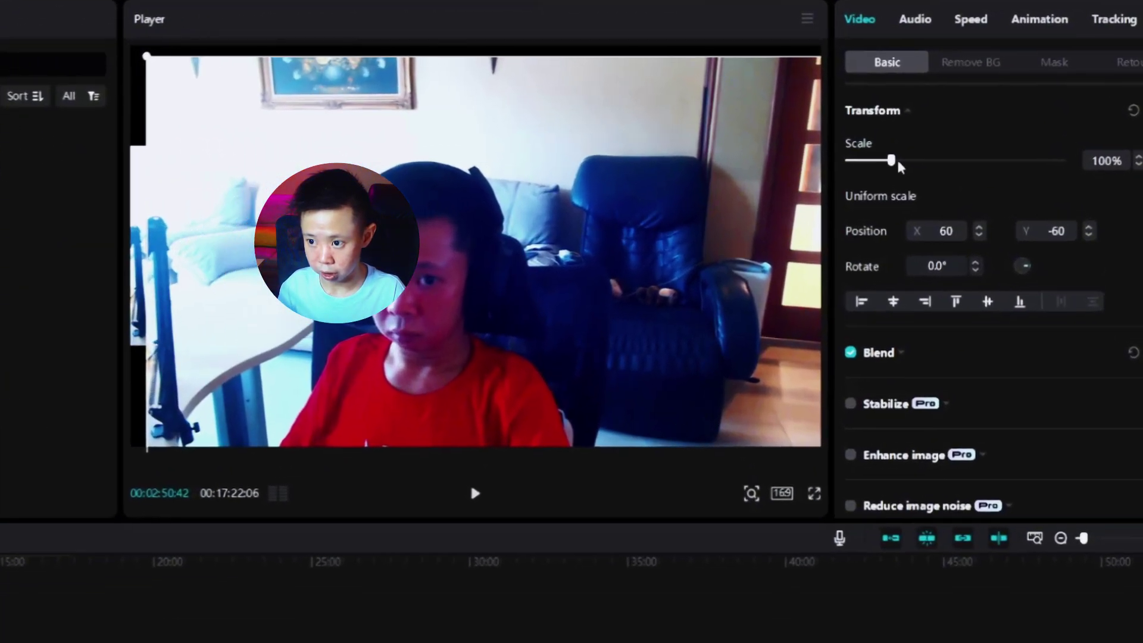
{"action": "left_click_drag", "start_coordinate": [890, 160], "coordinate": [867, 161]}
{"action": "left_click_drag", "start_coordinate": [572, 228], "coordinate": [631, 246]}
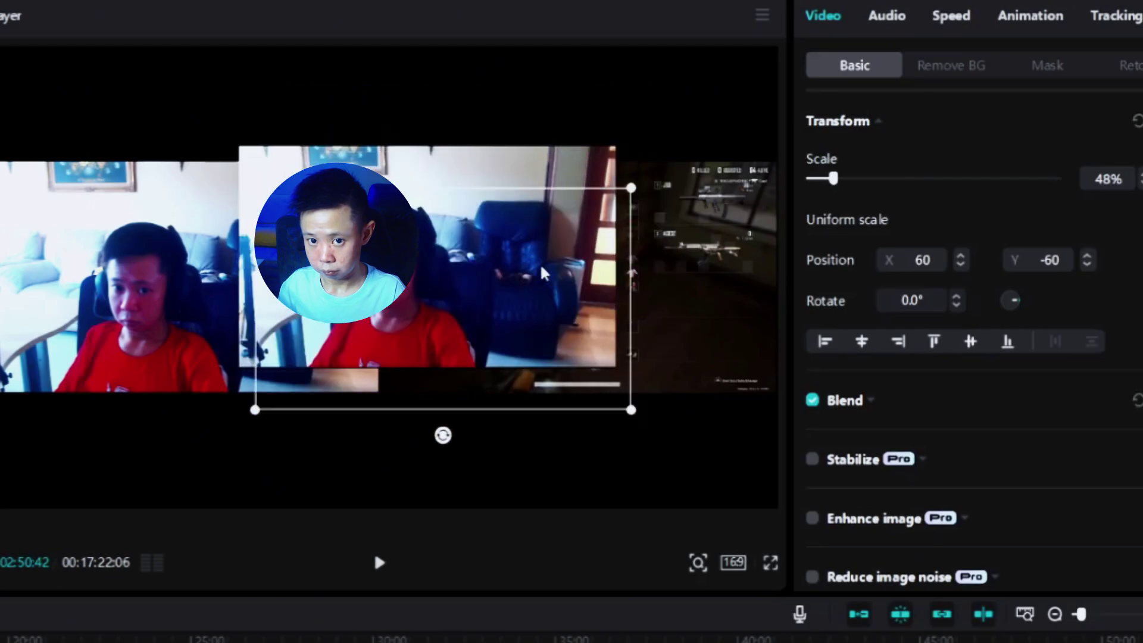
{"action": "left_click_drag", "start_coordinate": [561, 275], "coordinate": [554, 229]}
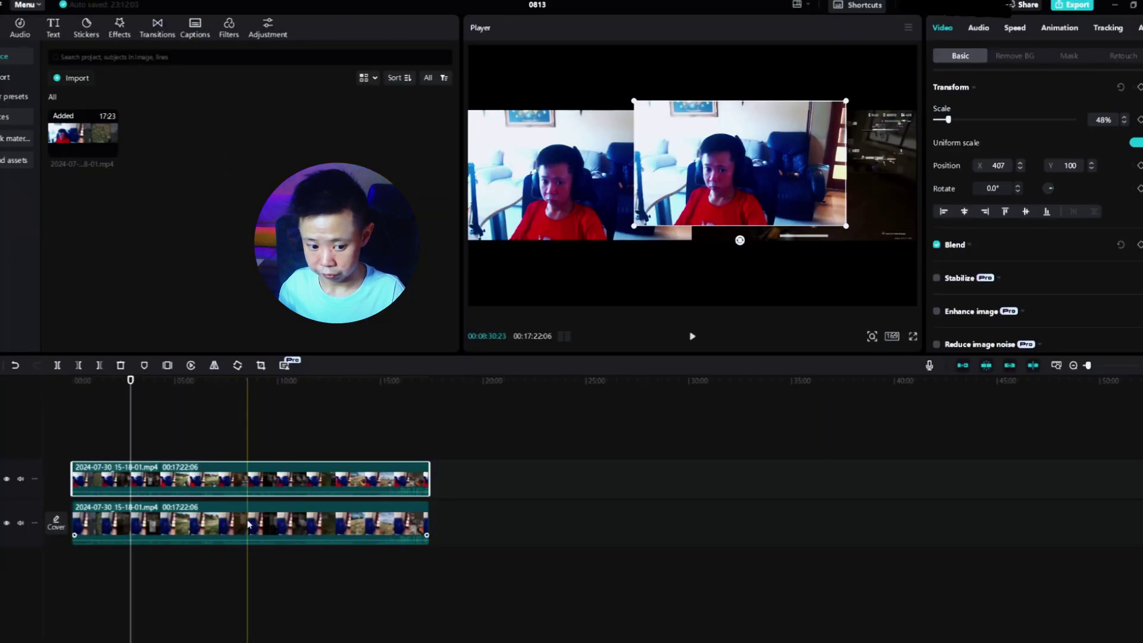
{"action": "left_click", "coordinate": [248, 524]}
{"action": "left_click", "coordinate": [891, 335]}
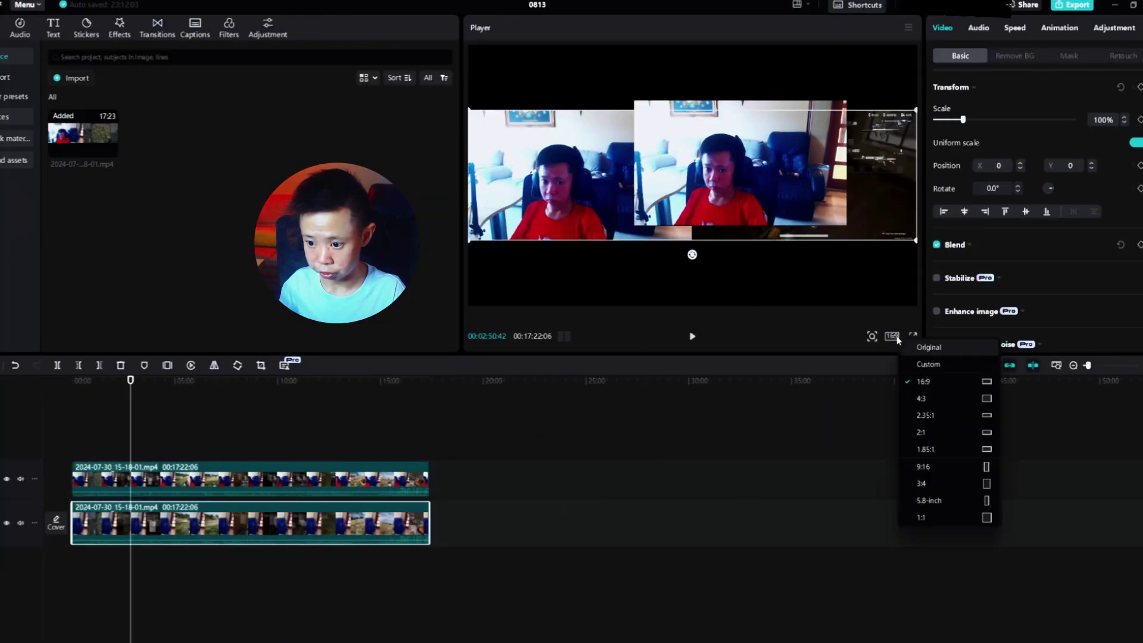
{"action": "left_click", "coordinate": [926, 392]}
- Crop the bottom clip to the gameplay half, dropping the webcam side of the recording
{"action": "right_click", "coordinate": [276, 523]}
{"action": "mouse_move", "coordinate": [288, 334]}
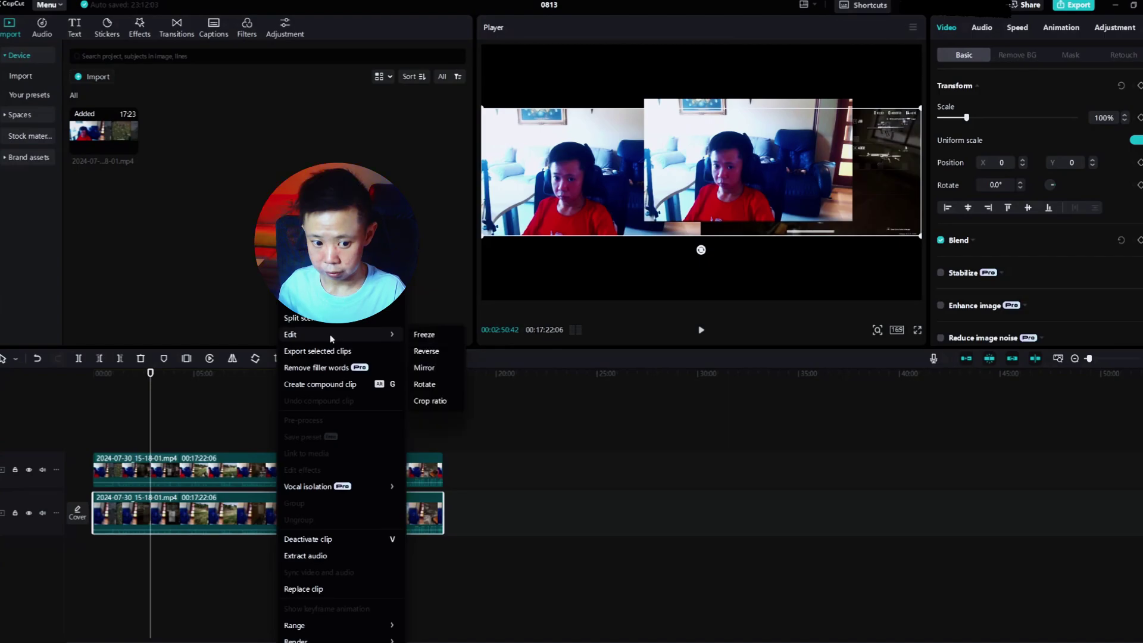
{"action": "left_click", "coordinate": [428, 398]}
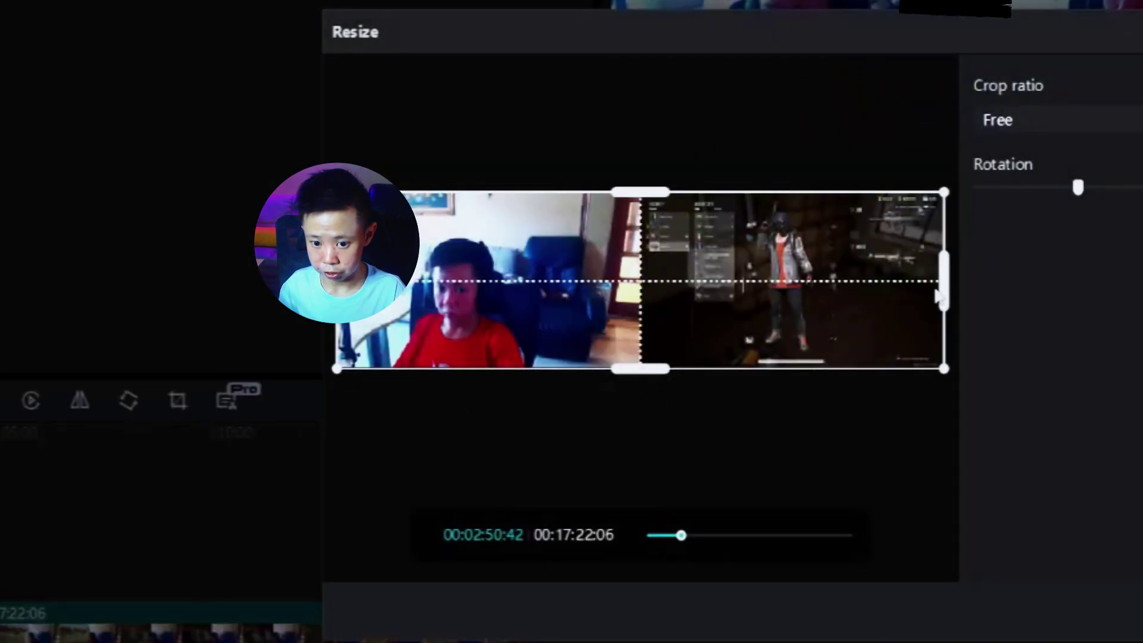
{"action": "left_click_drag", "start_coordinate": [337, 297], "coordinate": [644, 293]}
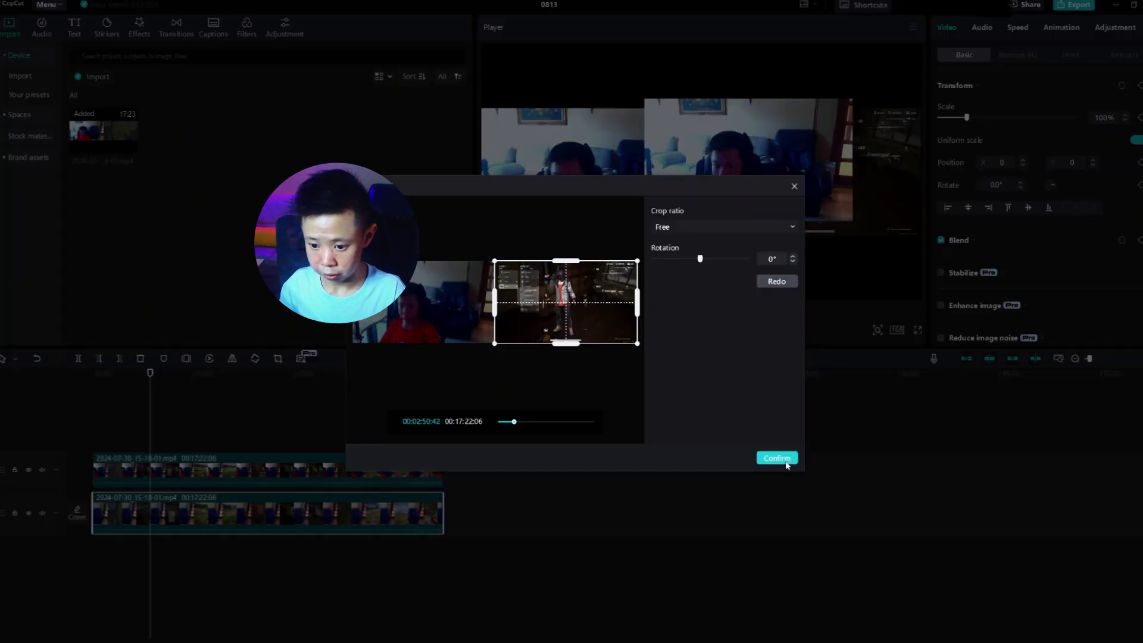
{"action": "left_click", "coordinate": [777, 459]}
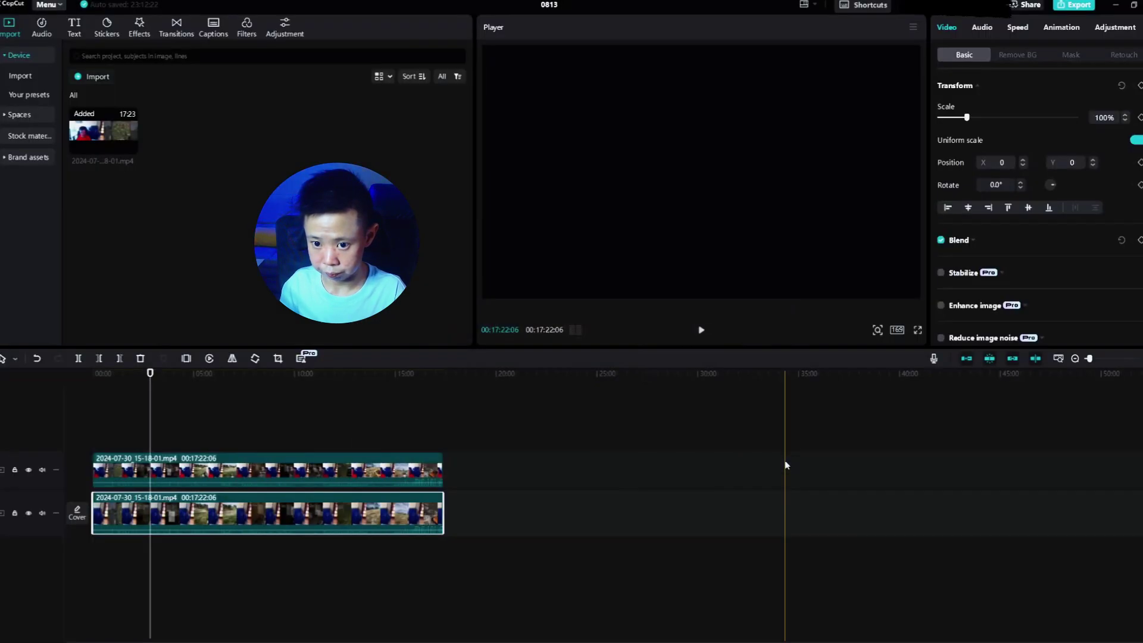
{"action": "left_click", "coordinate": [283, 416]}
- Move the webcam overlay to position -65, 0 over the gameplay and show its mask shapes
{"action": "left_click", "coordinate": [262, 515]}
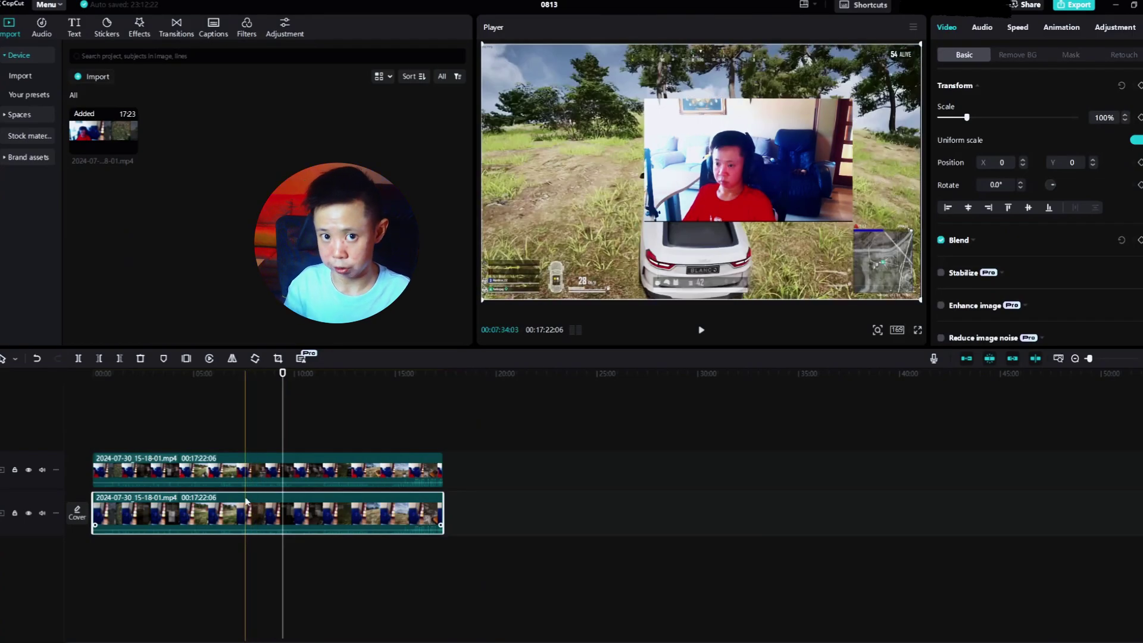
{"action": "left_click", "coordinate": [238, 417]}
{"action": "left_click", "coordinate": [241, 470]}
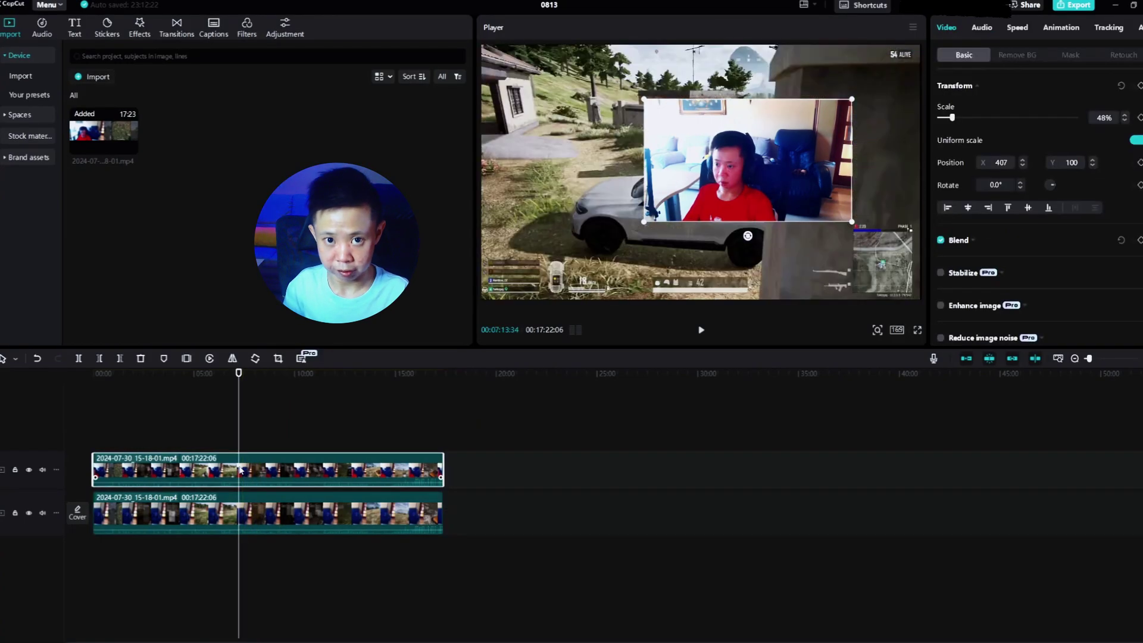
{"action": "mouse_move", "coordinate": [754, 157]}
{"action": "left_mouse_down"}
{"action": "mouse_move", "coordinate": [724, 214]}
{"action": "mouse_move", "coordinate": [771, 204]}
{"action": "mouse_move", "coordinate": [726, 195]}
{"action": "mouse_move", "coordinate": [759, 184]}
{"action": "mouse_move", "coordinate": [741, 169]}
{"action": "left_mouse_up"}
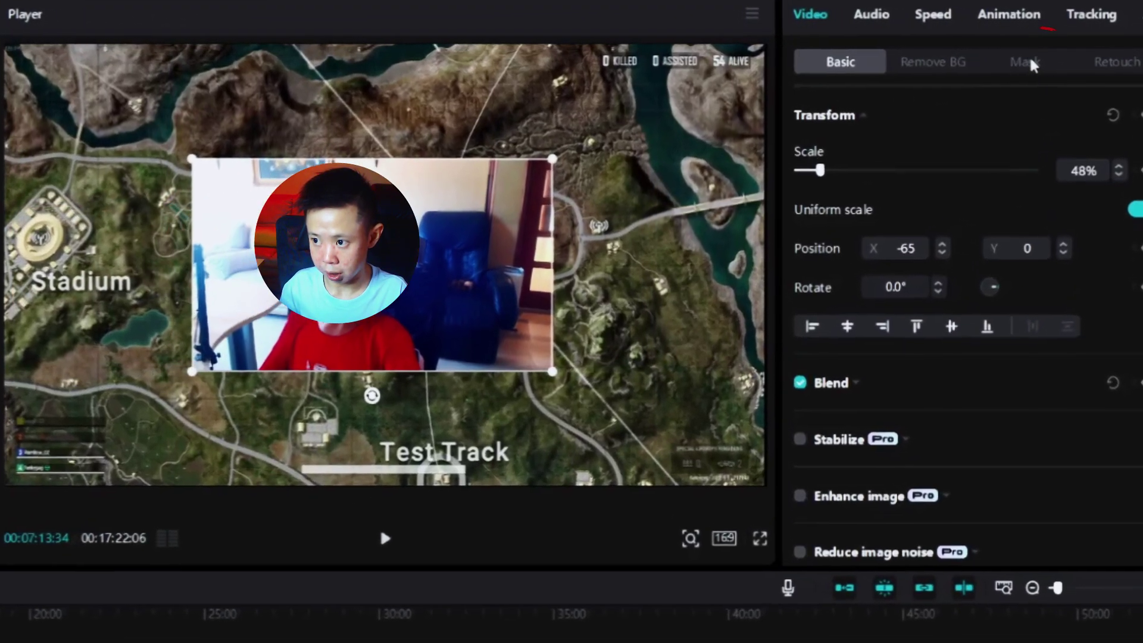
{"action": "left_click", "coordinate": [1070, 54]}
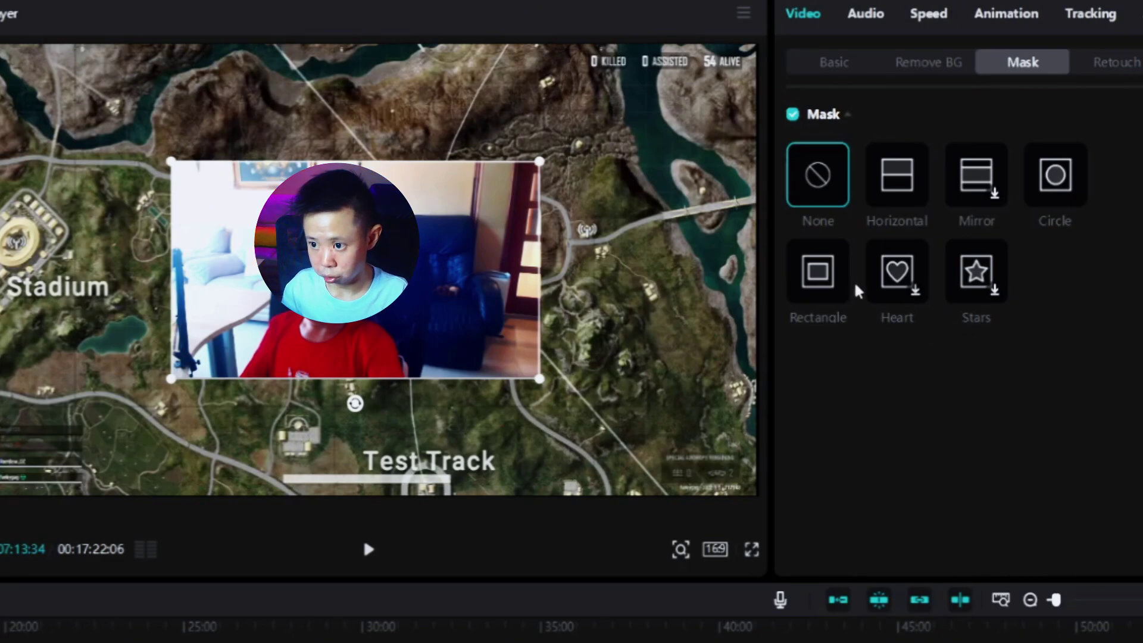
- Apply a Circle mask to the webcam, enlarged to 781 by 770 and centred on the face
{"action": "left_click", "coordinate": [1062, 185]}
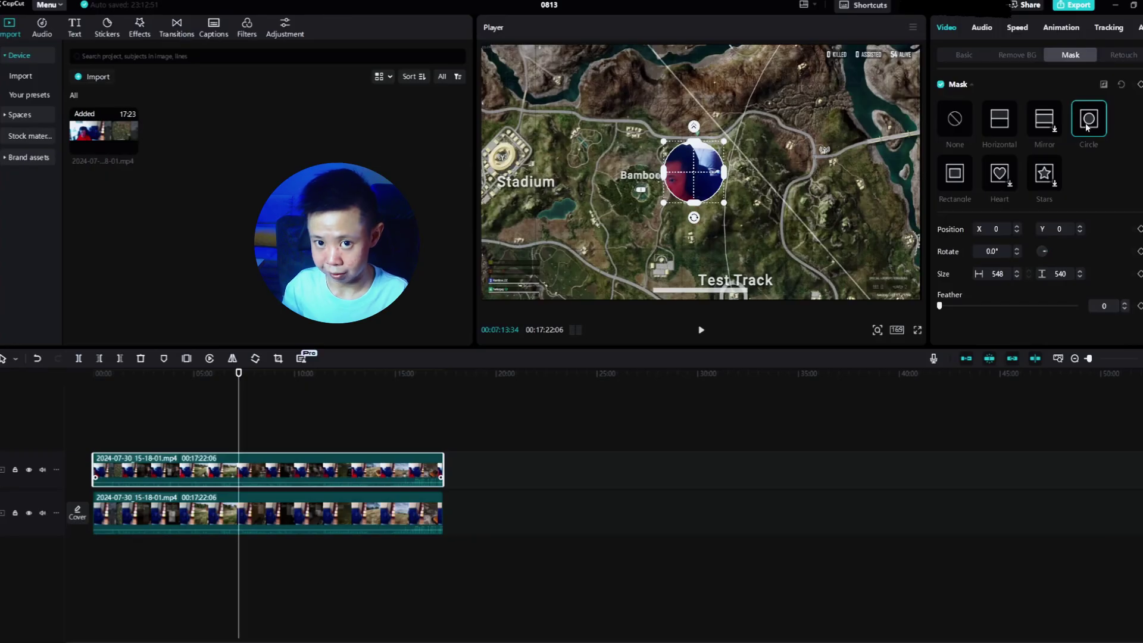
{"action": "left_click_drag", "start_coordinate": [727, 212], "coordinate": [707, 212]}
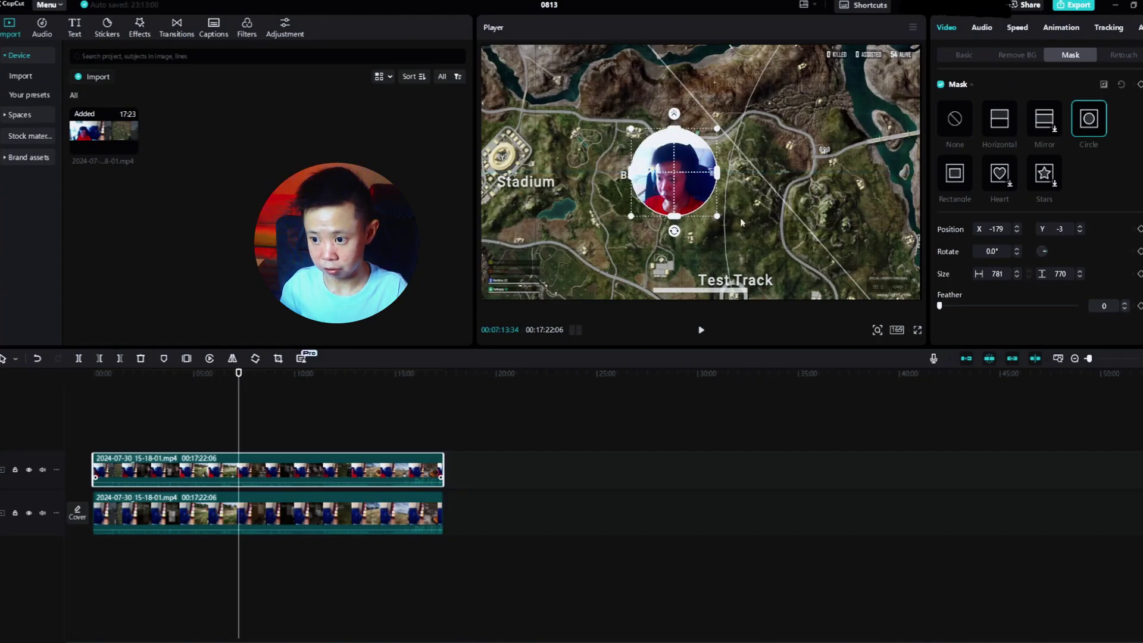
{"action": "left_click", "coordinate": [965, 56]}
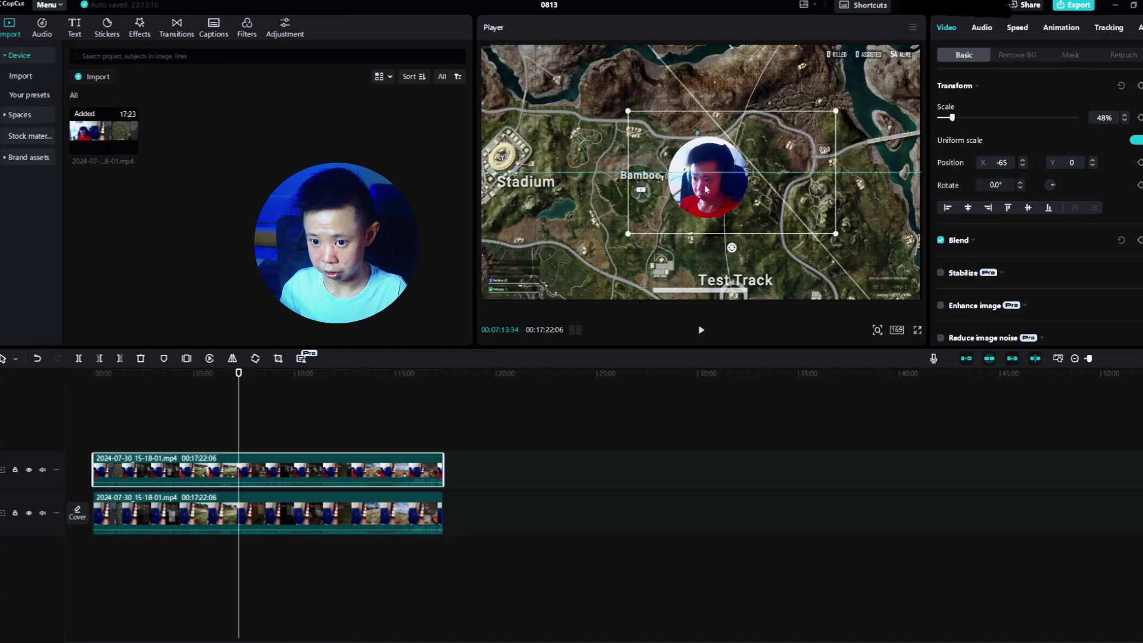
- Drag the circular webcam overlay into the top-left corner of the gameplay
{"action": "left_click_drag", "start_coordinate": [708, 189], "coordinate": [582, 178]}
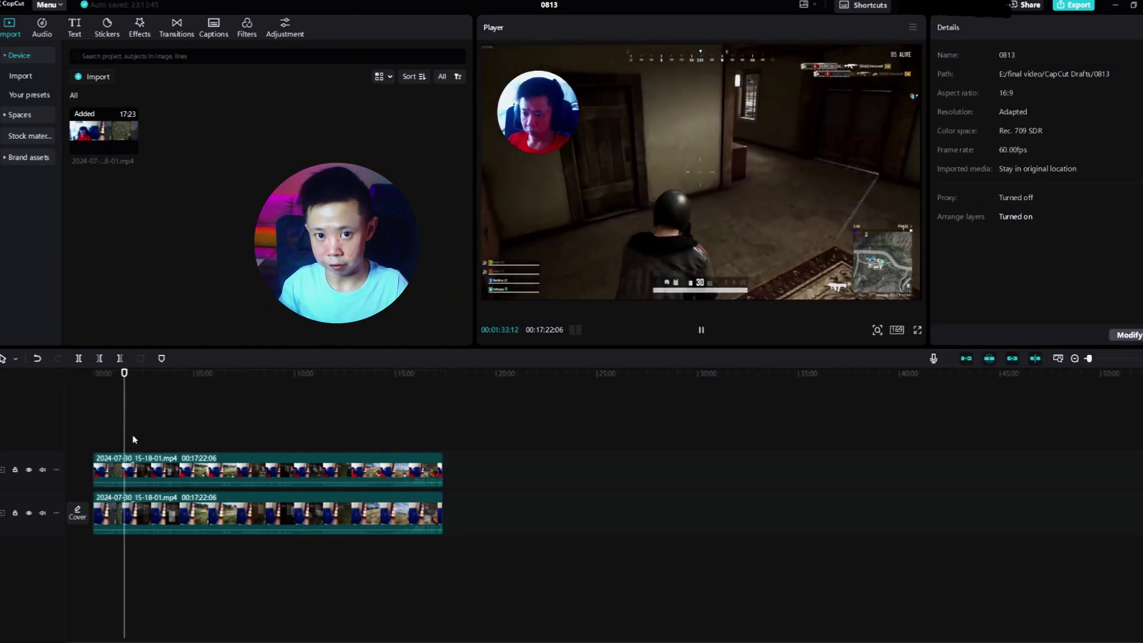